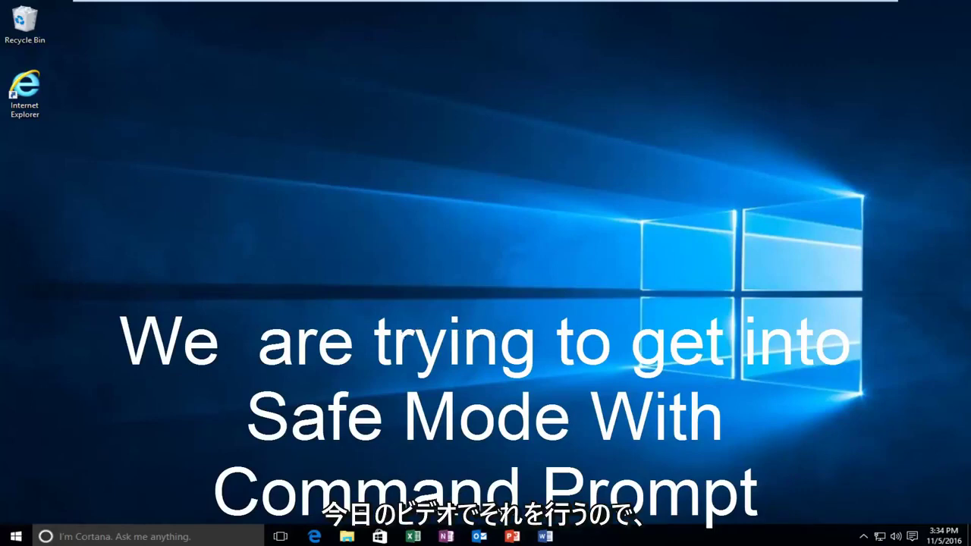
Shift-restart from the Start menu's Power options to boot into the recovery environment.
click(15, 537)
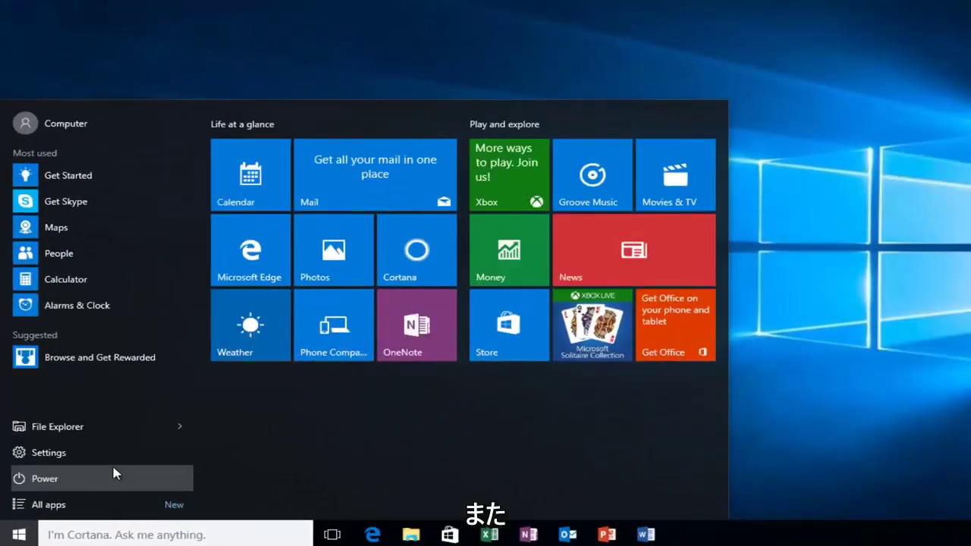
click(113, 470)
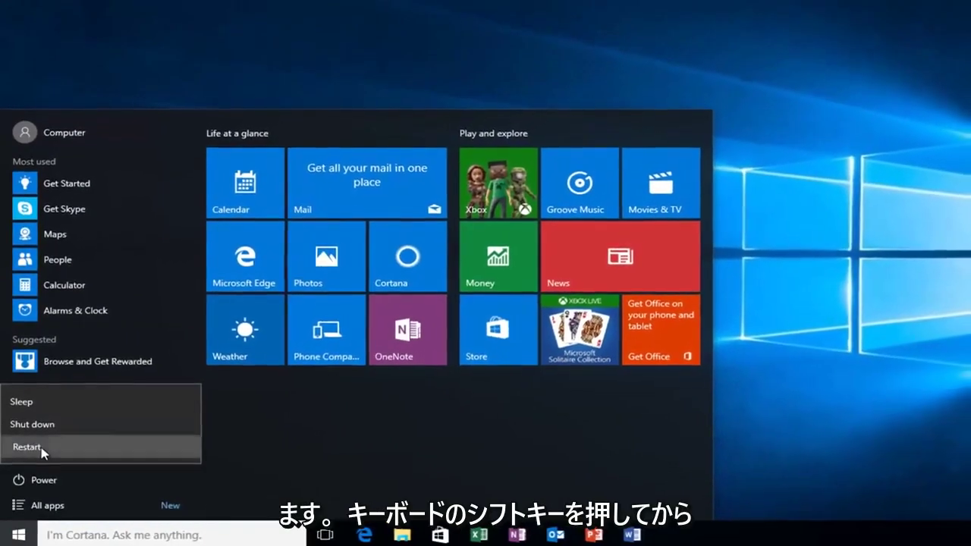
shift+click(42, 449)
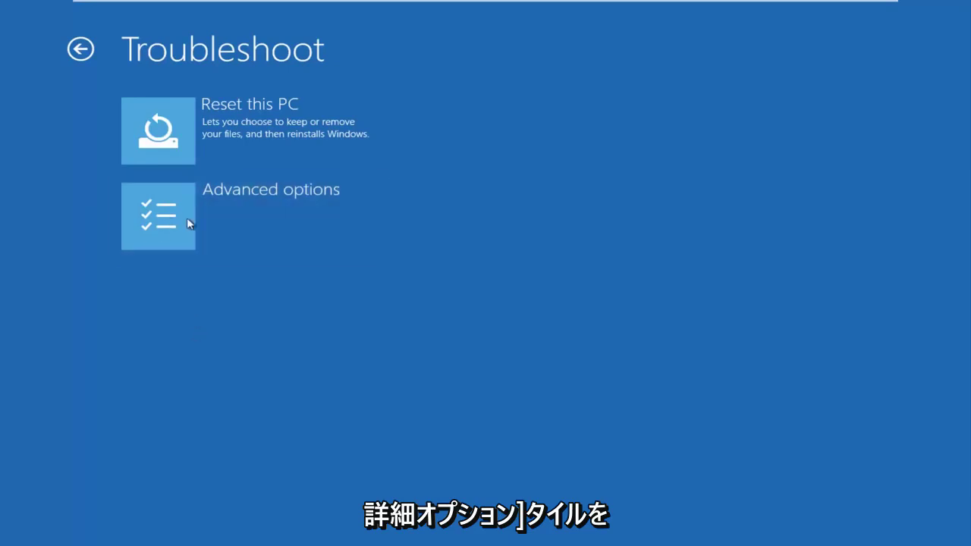
Go to Advanced options on the Troubleshoot page.
click(188, 222)
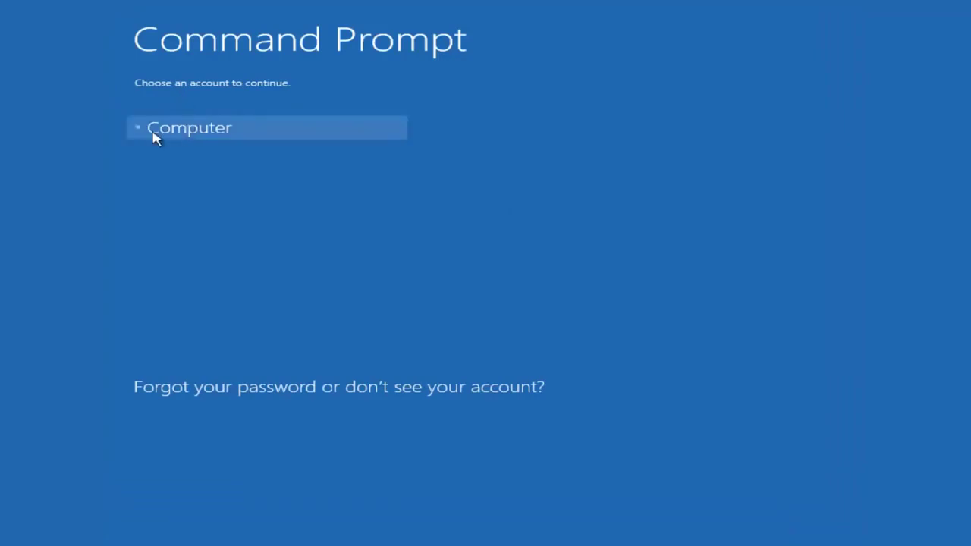
Select the Computer account on the Command Prompt account screen.
click(180, 134)
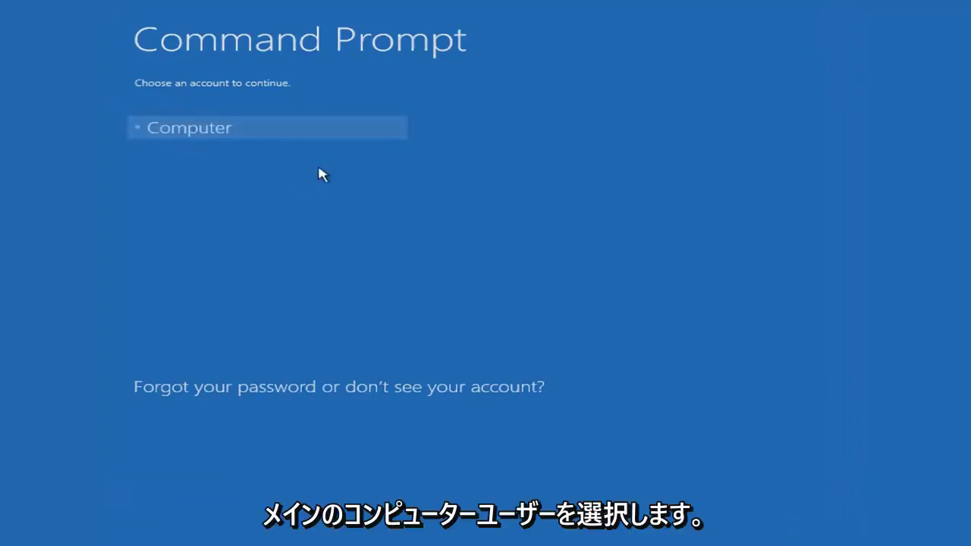
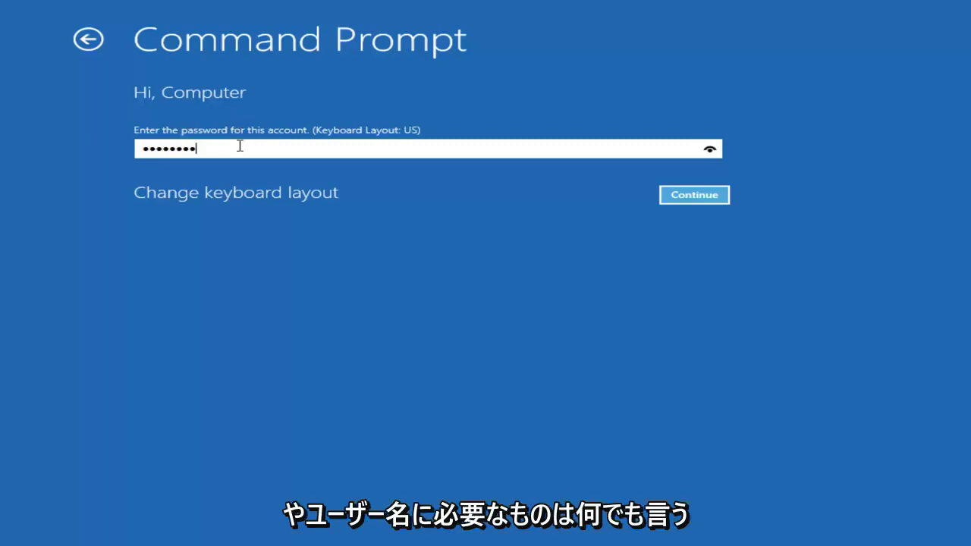
Submit the Computer account's password to open the administrator Command Prompt.
key(Return)
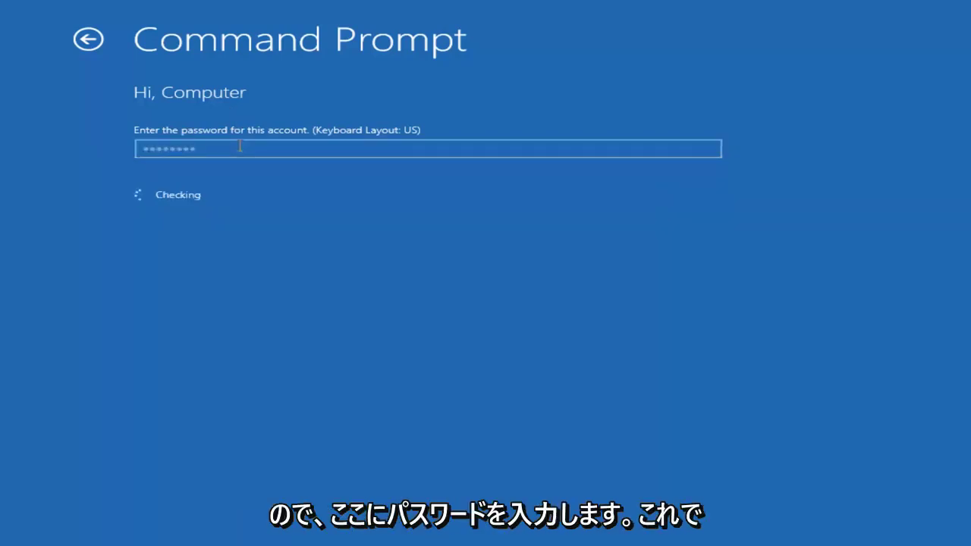
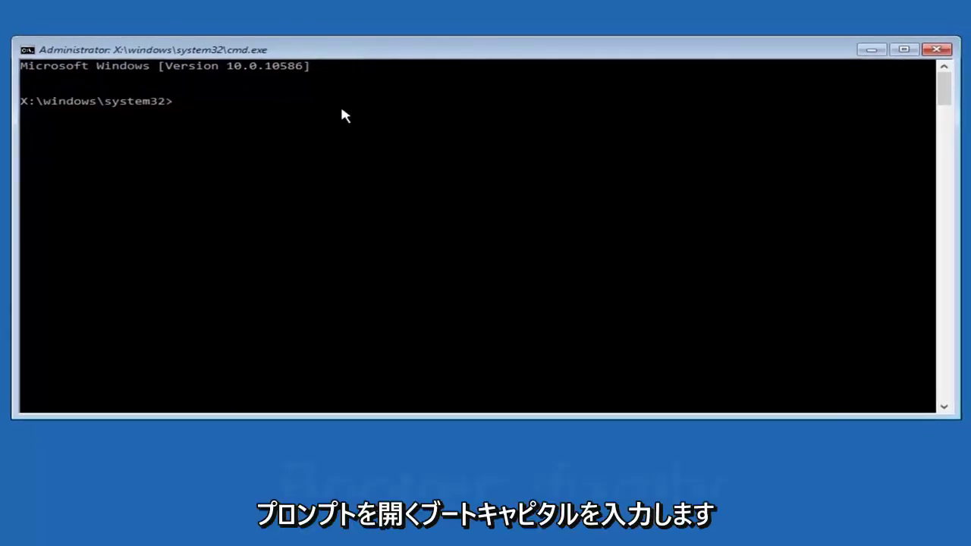
Run Bootrec /fixmbr to repair the master boot record.
text(B)
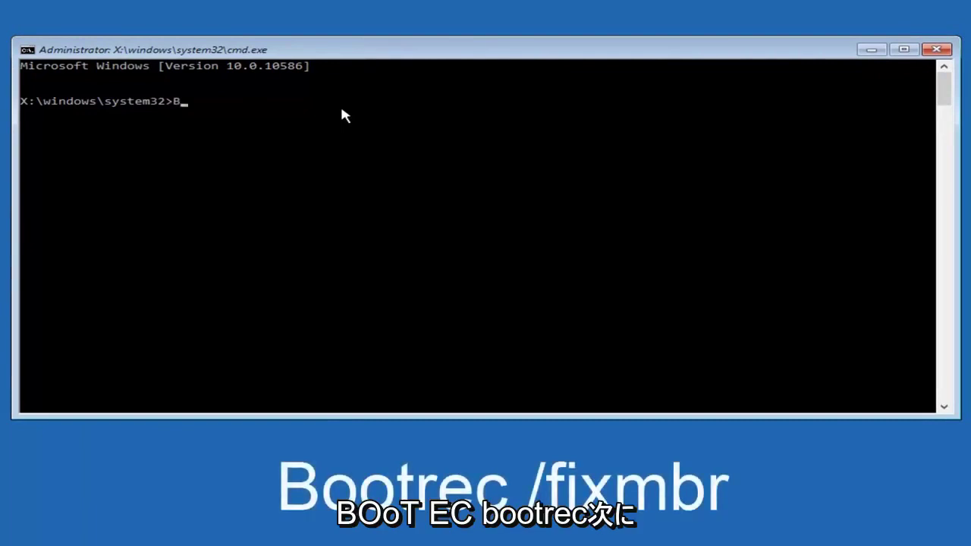
text(ootrec /fix)
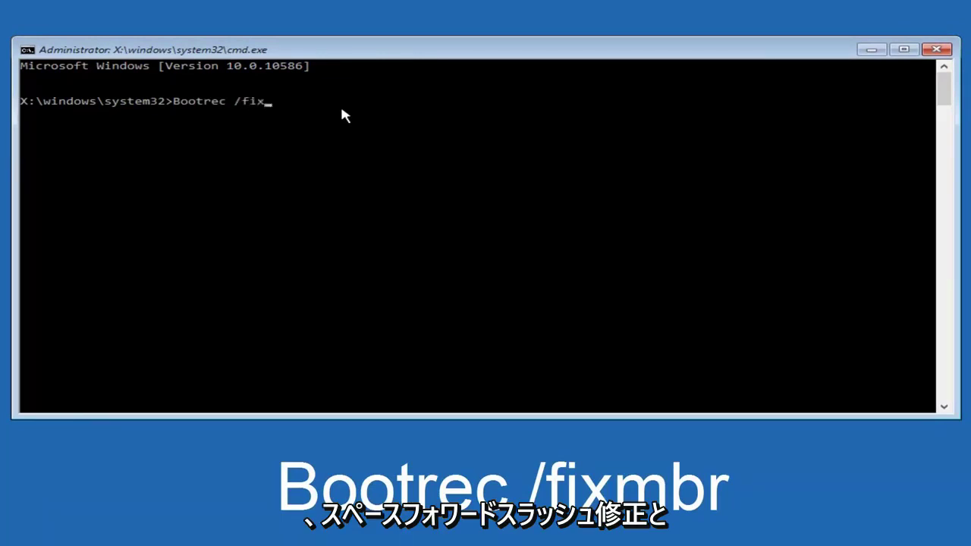
text(mbr)
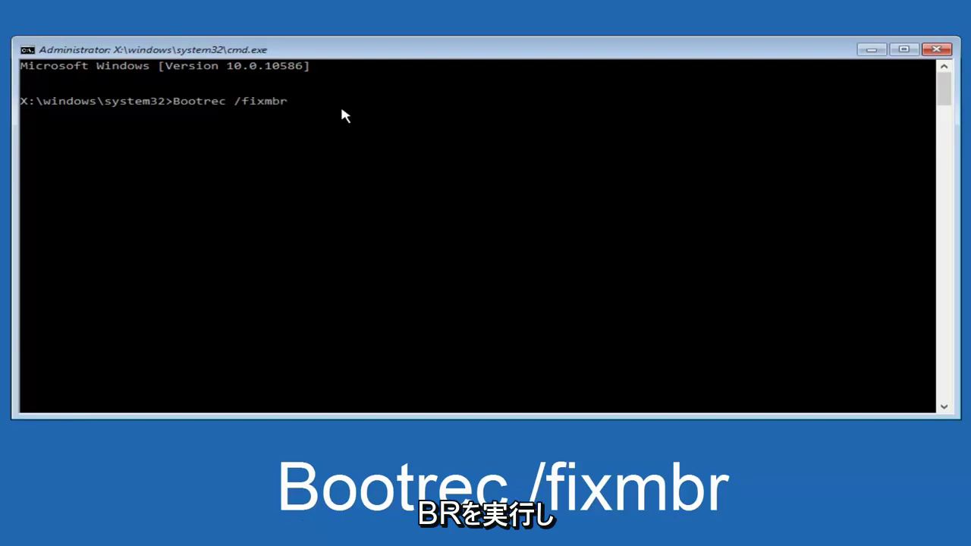
key(Return)
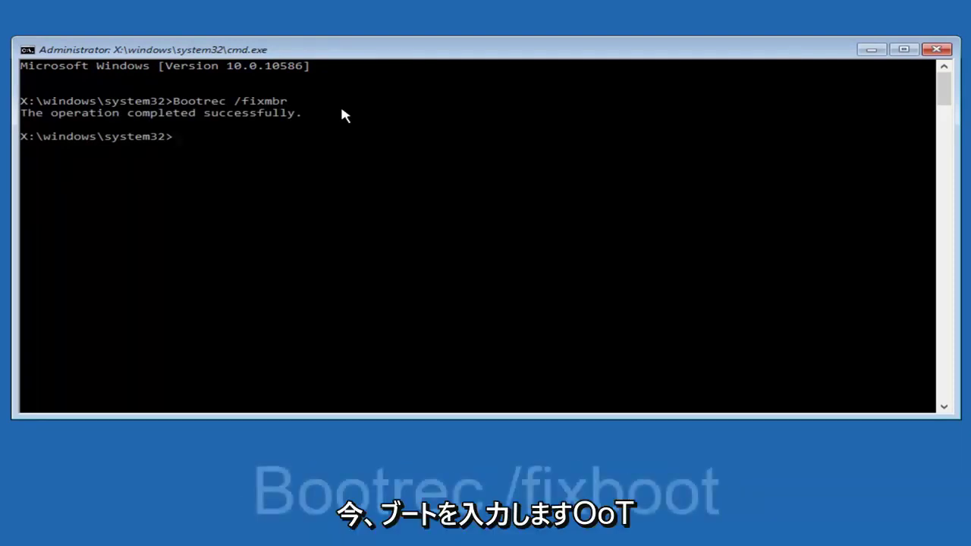
Run Bootrec /fixboot to repair the boot sector.
text(B)
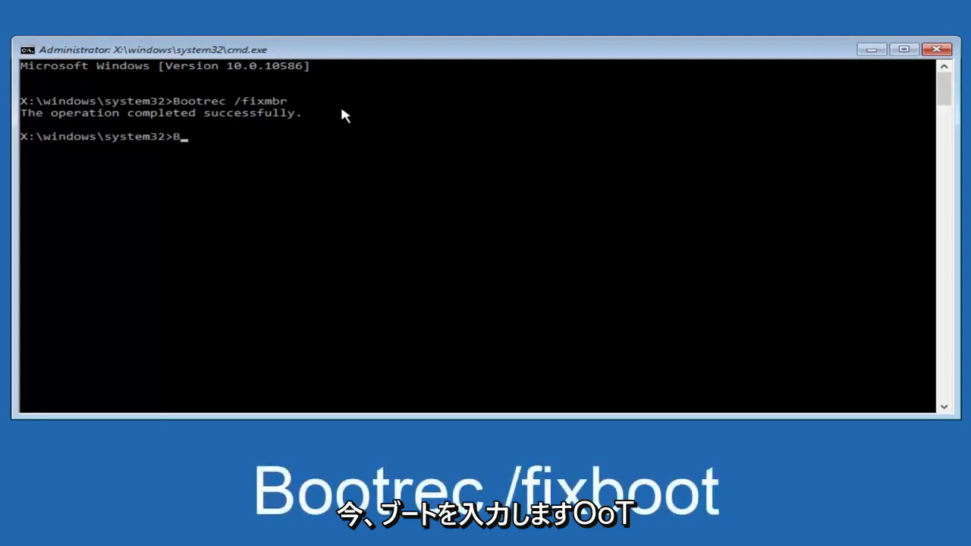
text(oot)
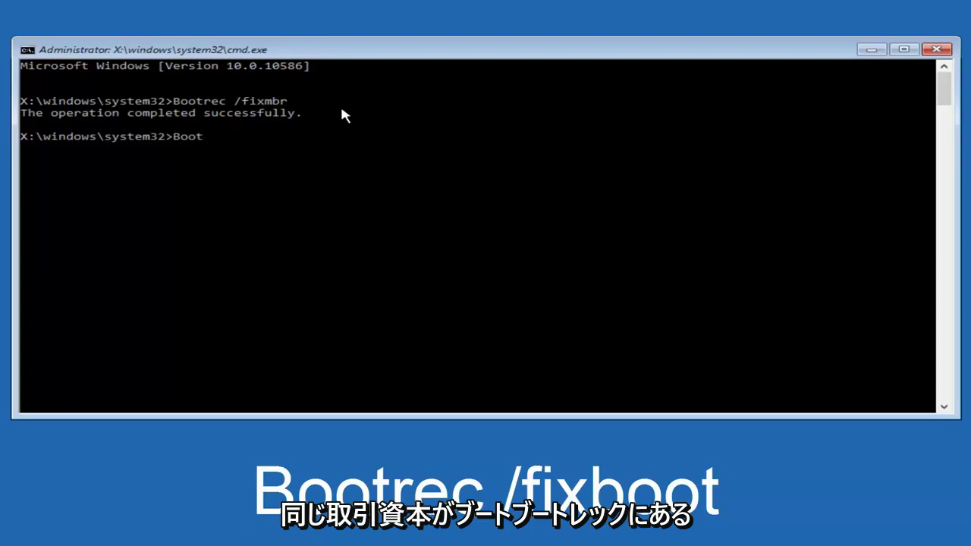
text(rec)
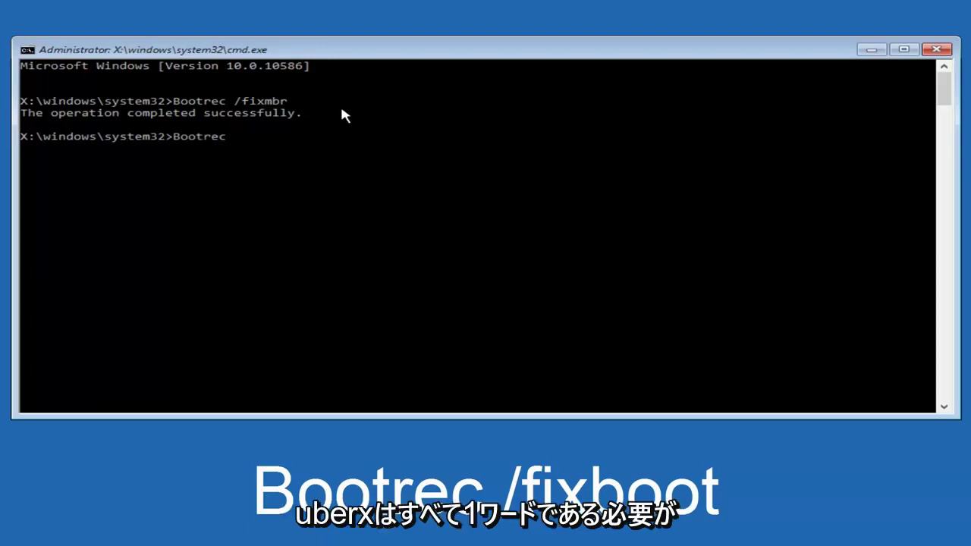
text( /fixboot)
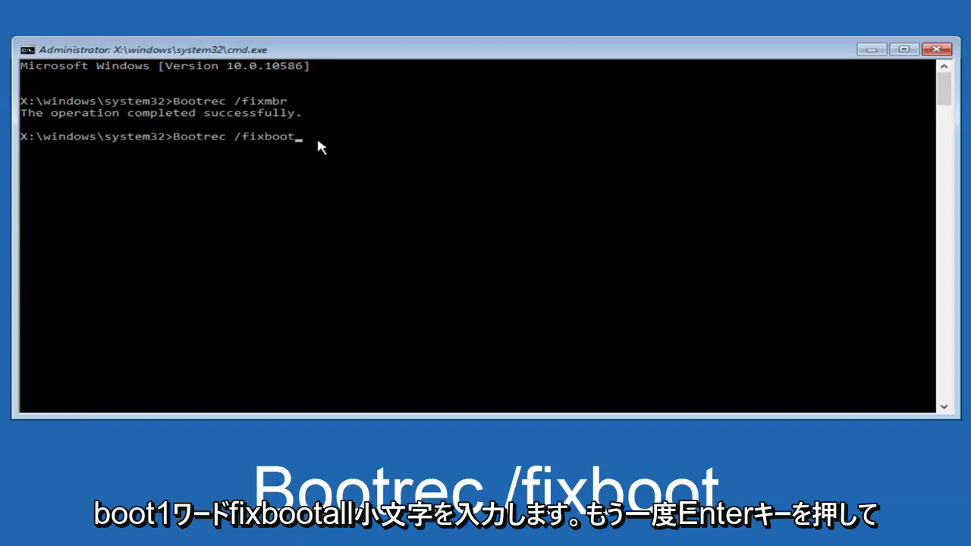
key(Return)
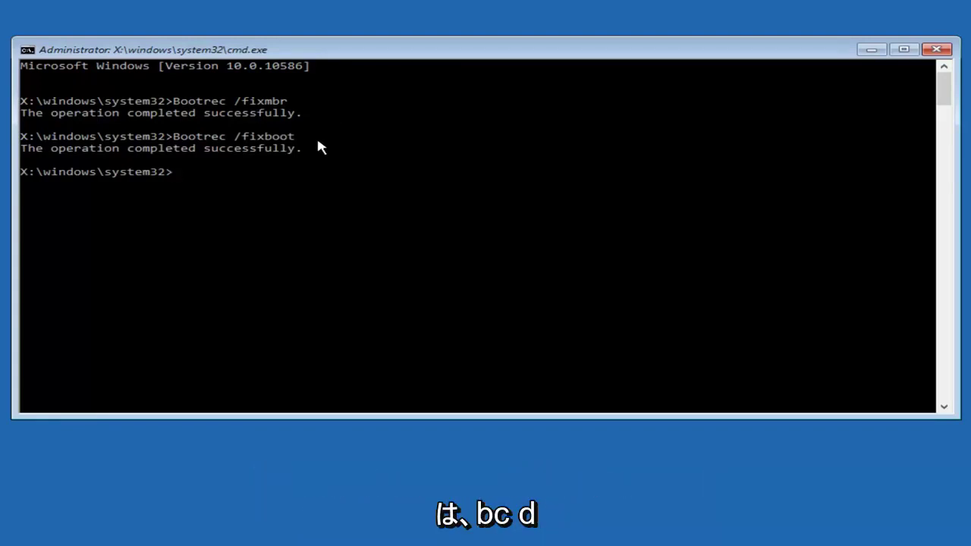
Export the BCD store to c:\bcdbackup with bcdedit /export.
text(bc)
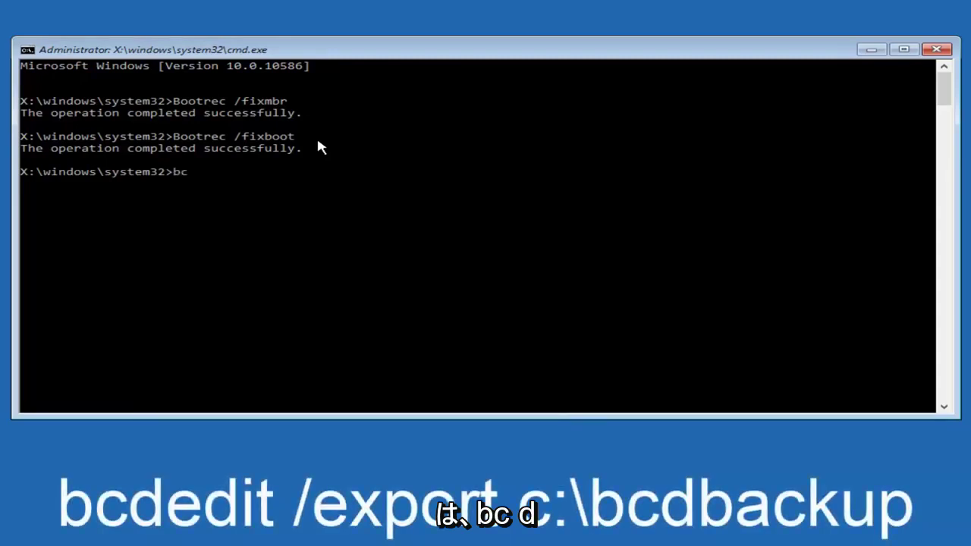
text(d)
text(e)
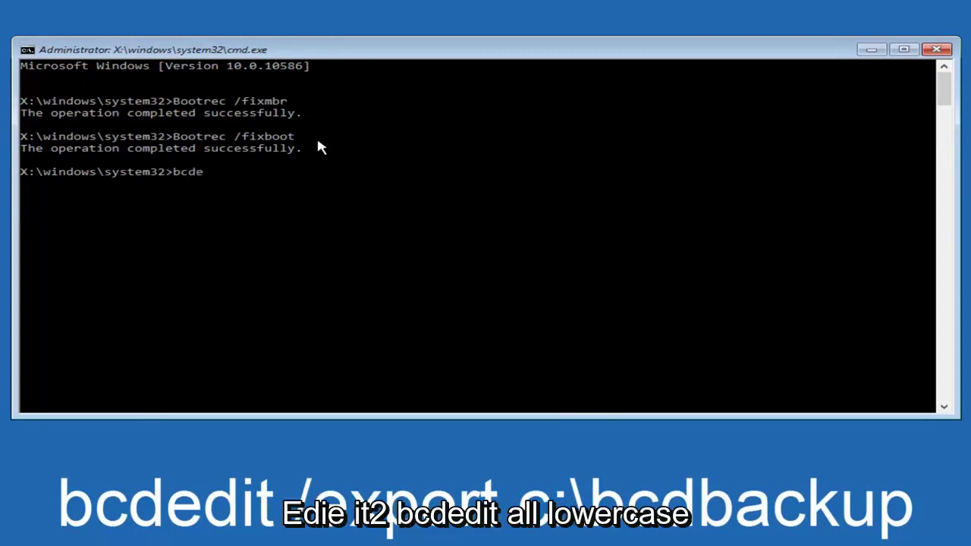
text(dit)
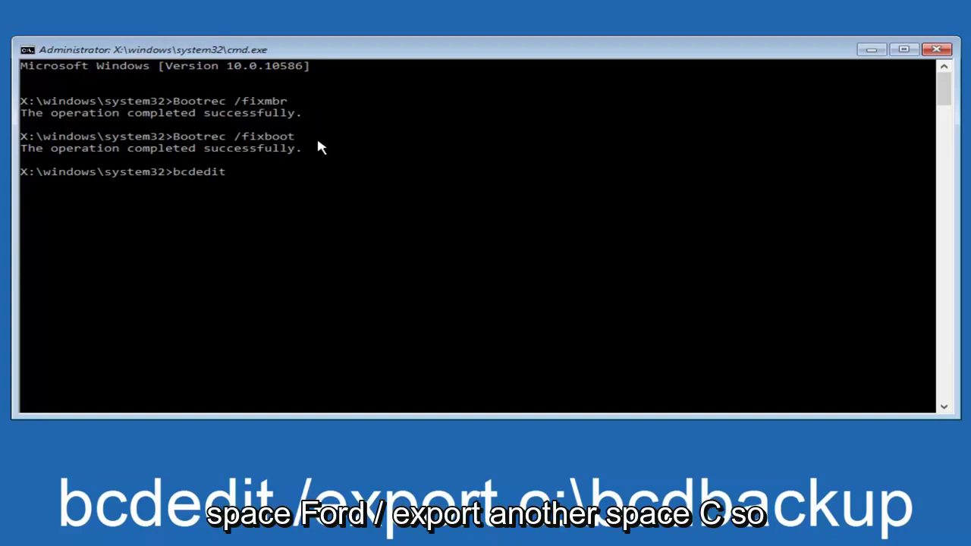
text( /export c:)
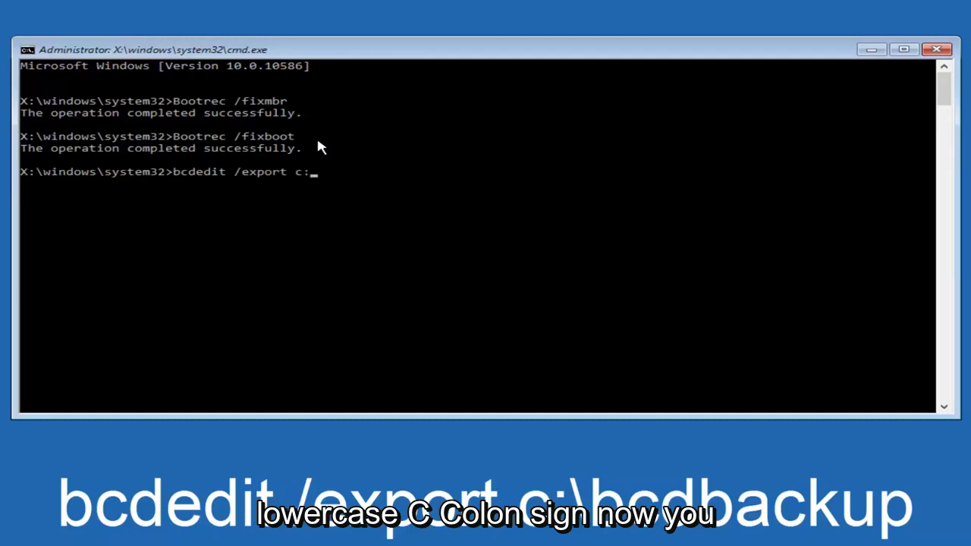
text(\)
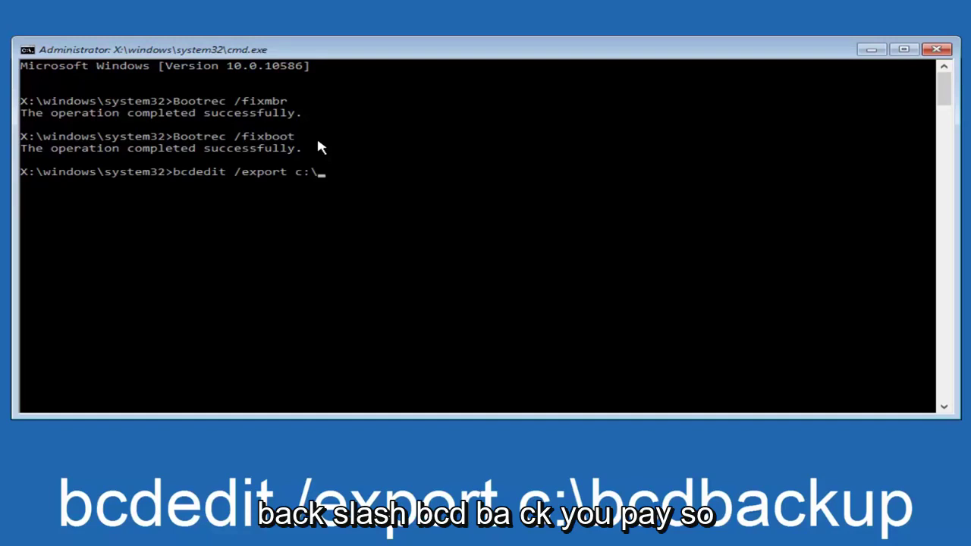
text(bcdbackup)
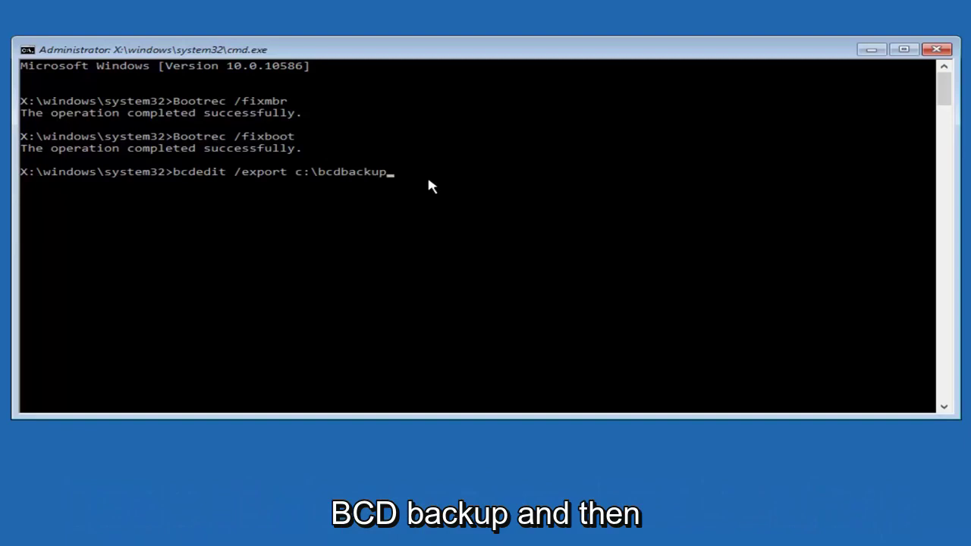
key(Return)
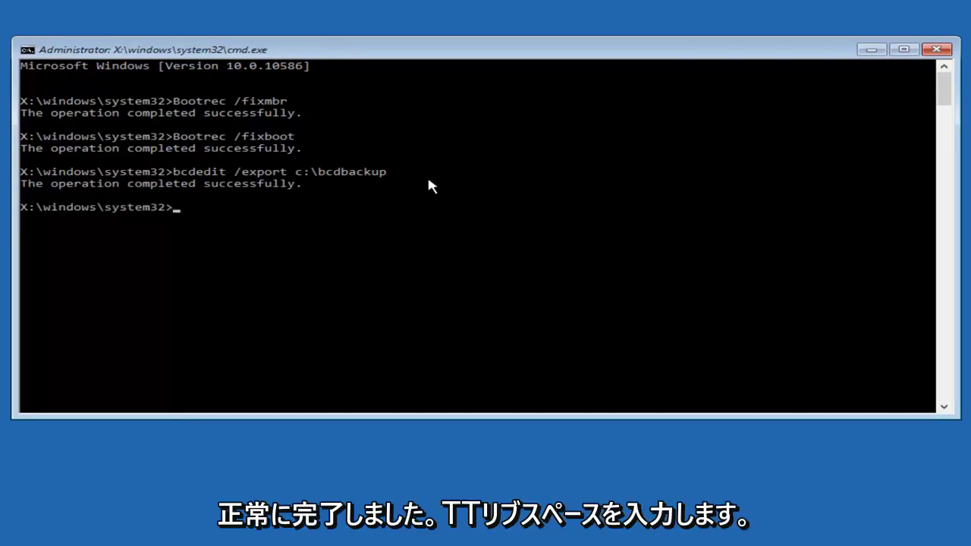
Clear the hidden, read-only and system attributes on c:\boot\bcd with attrib.
text(attrib)
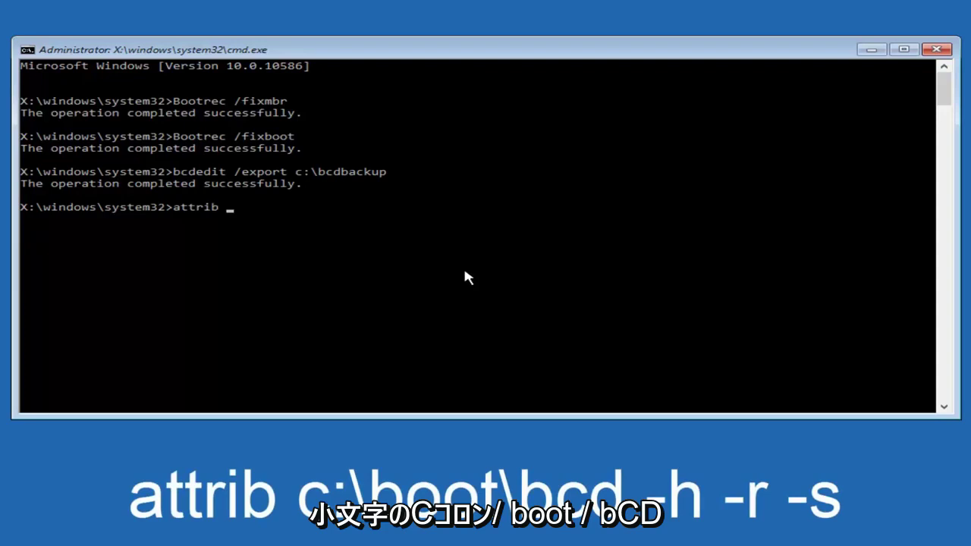
text( c:\boot\bcd)
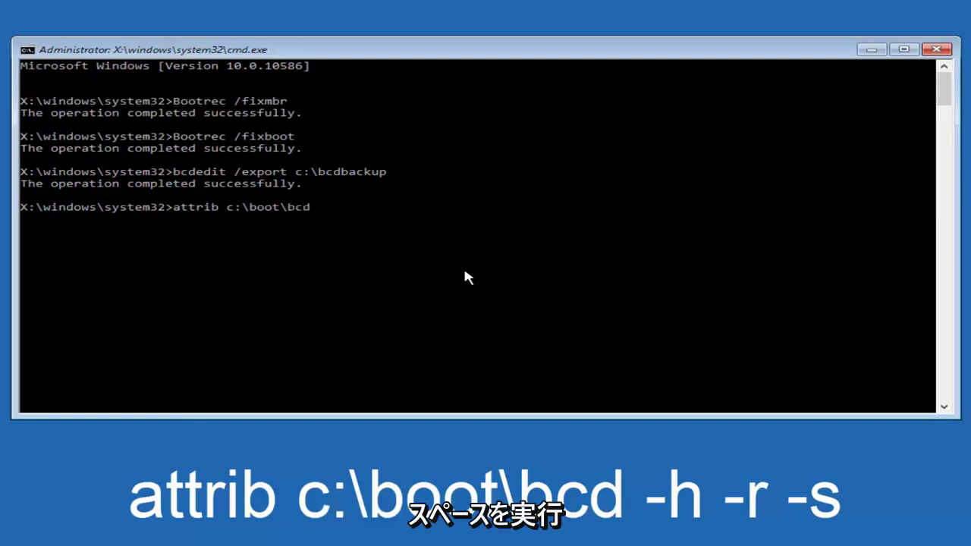
text( -h)
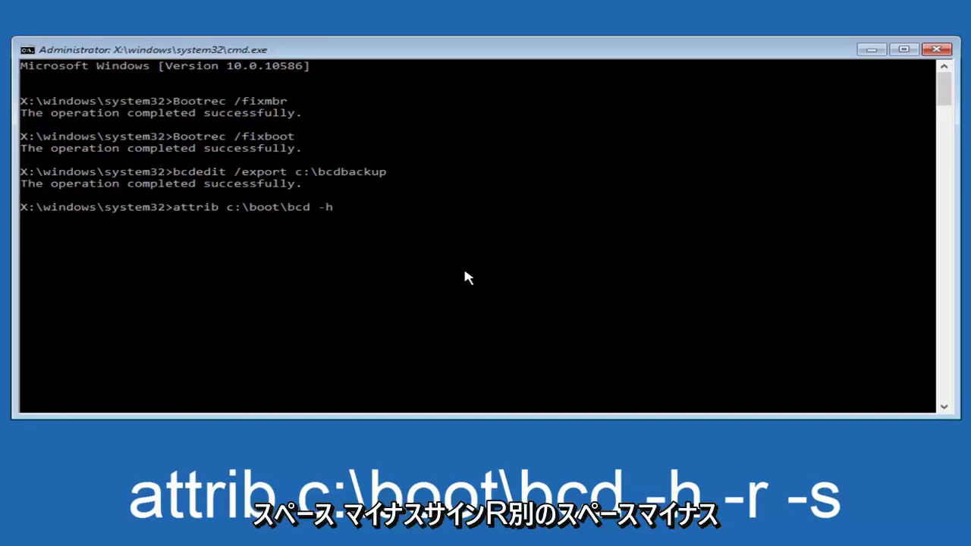
text( -r -s)
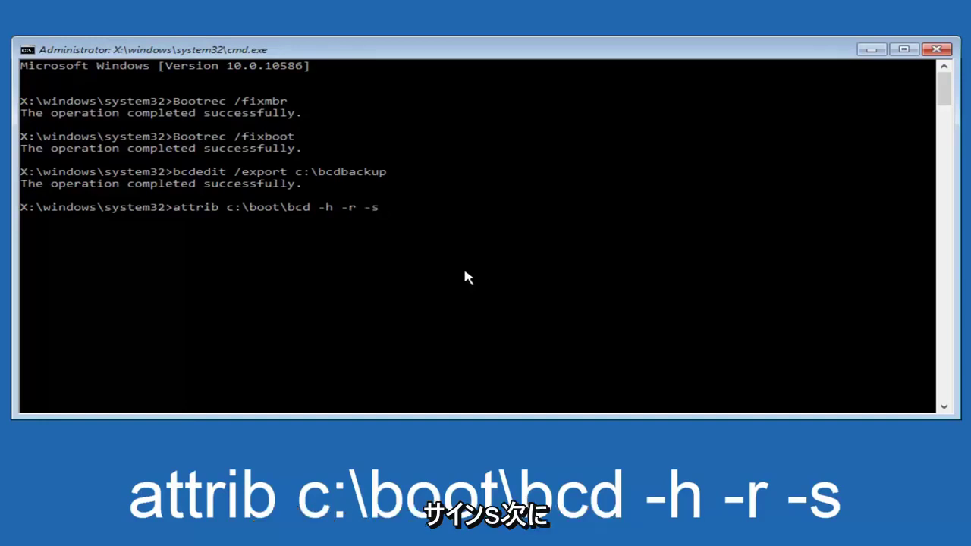
key(Return)
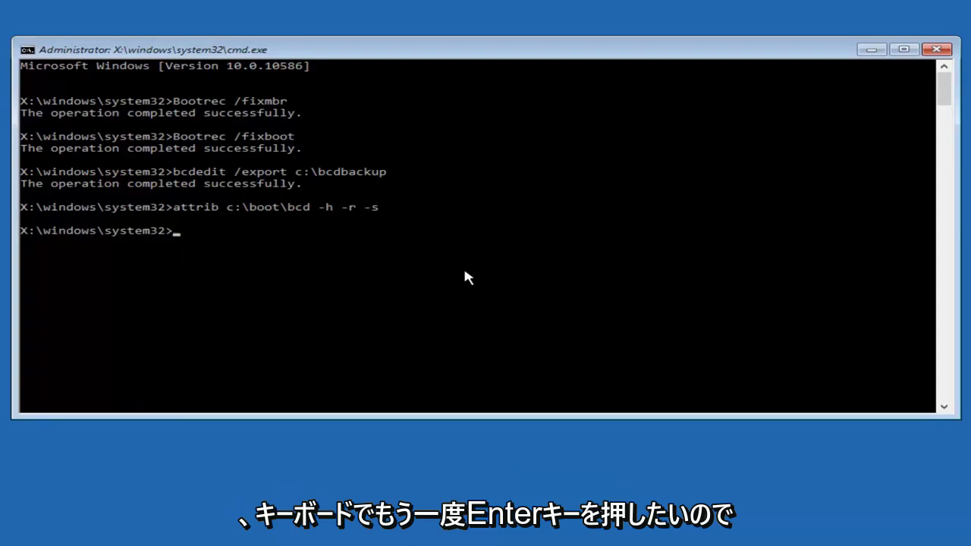
Rename c:\boot\bcd to bcd.old with the ren command.
text(ren)
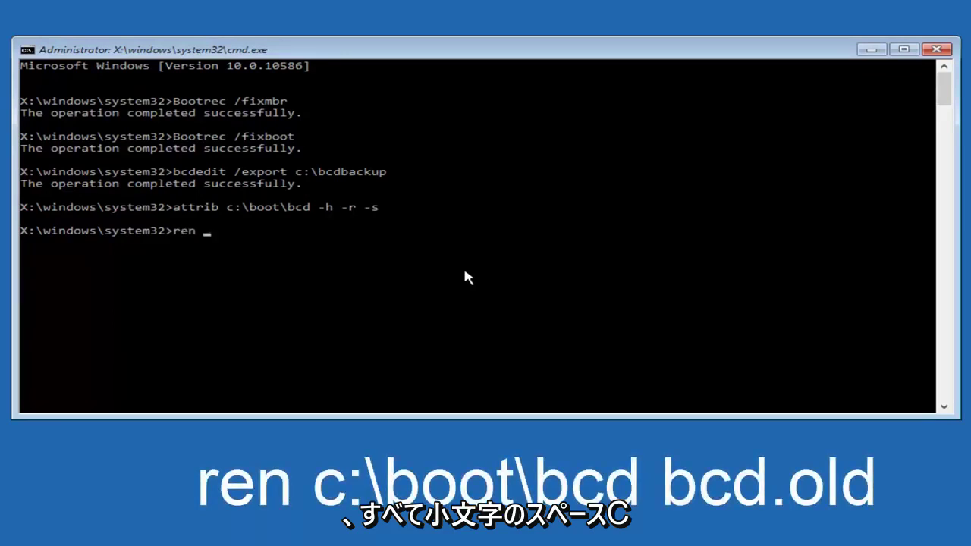
text( c)
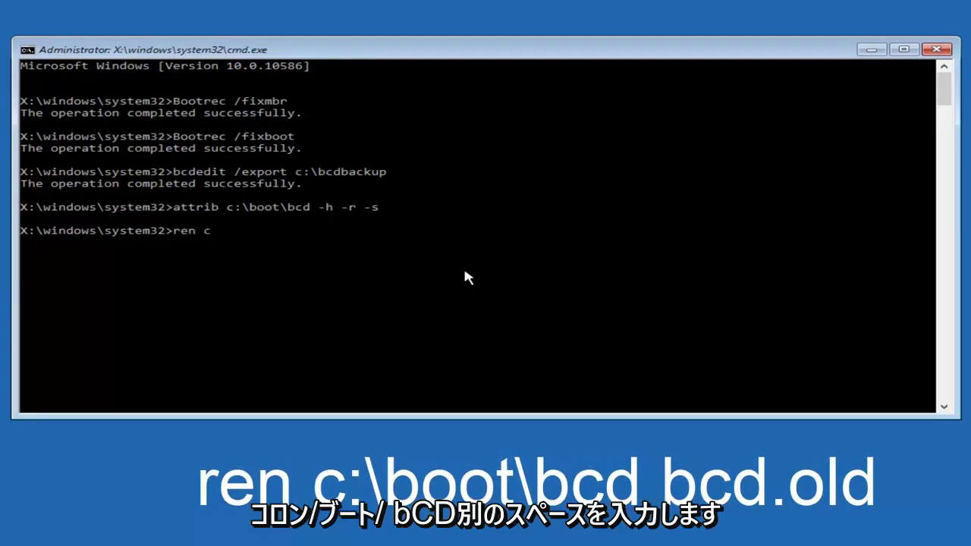
text(:\boot\bcd bcd)
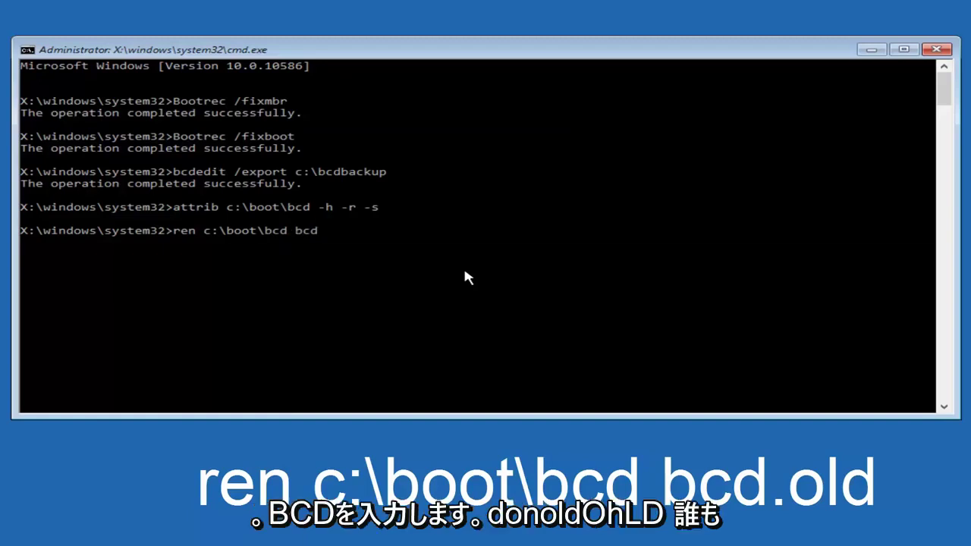
text(.old)
key(Return)
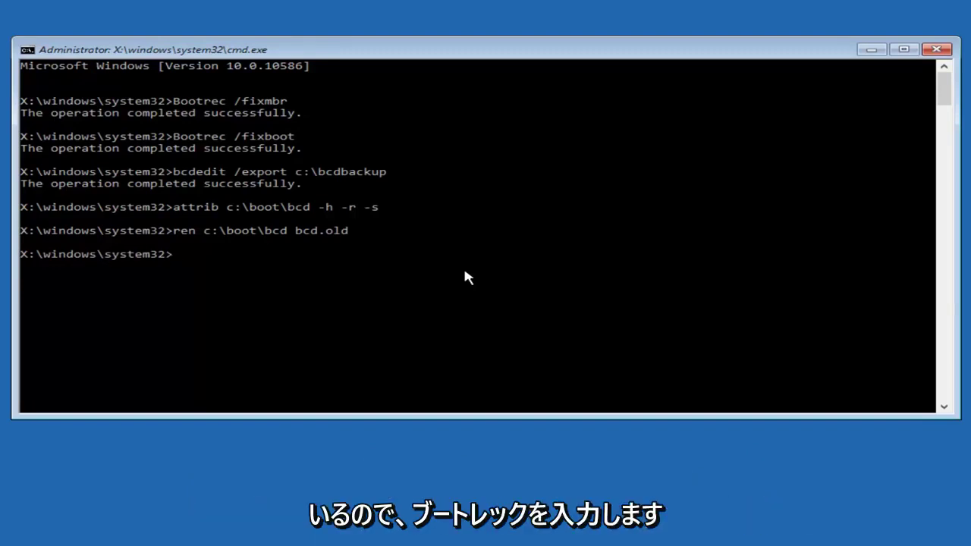
Run bootrec /rebuildbcd, answer Y to add C:\Windows, then type exit.
text(bootrec)
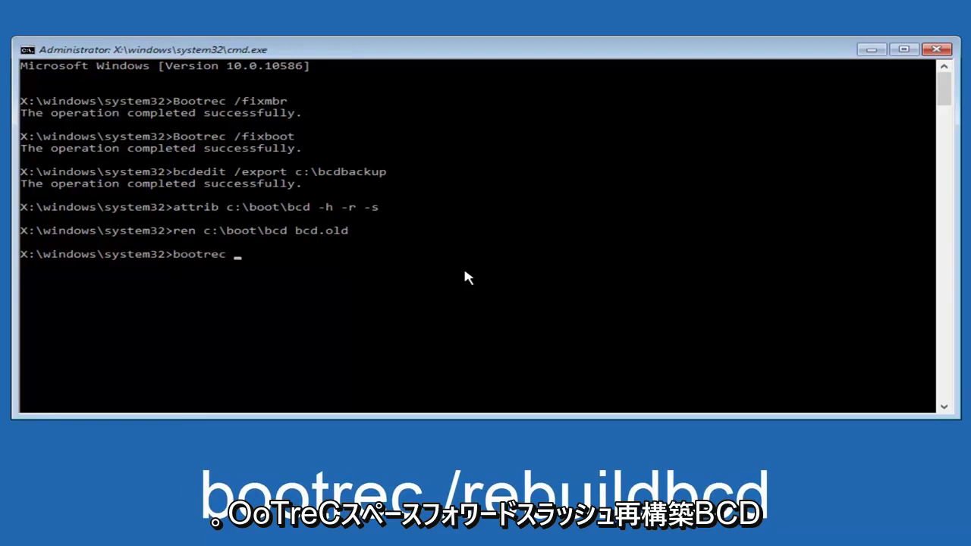
text(/rebuildbcd)
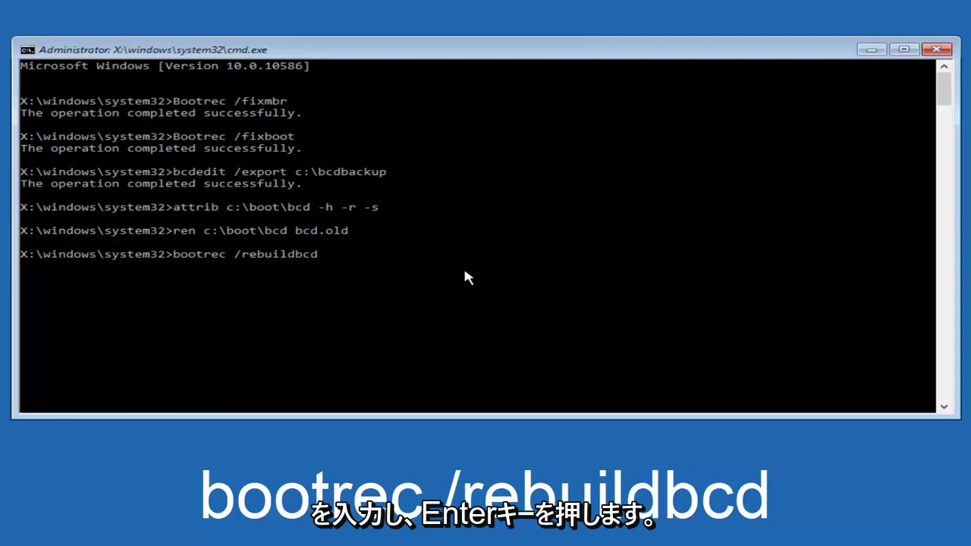
key(Return)
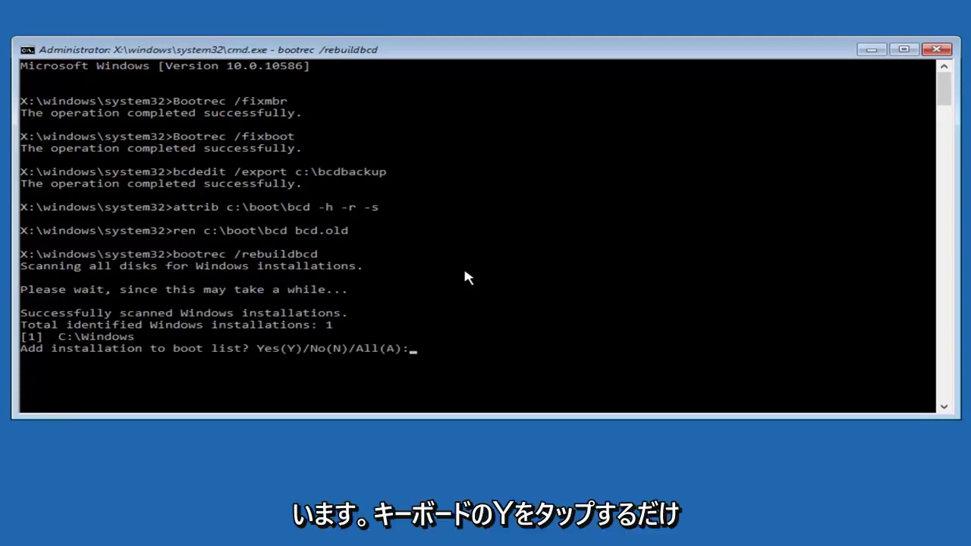
text(y)
key(BackSpace)
text(Y)
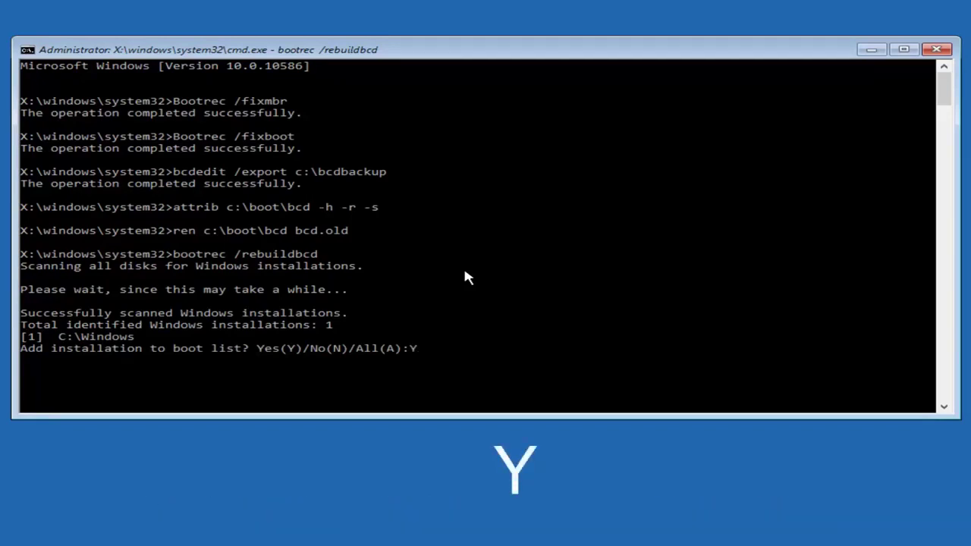
key(Return)
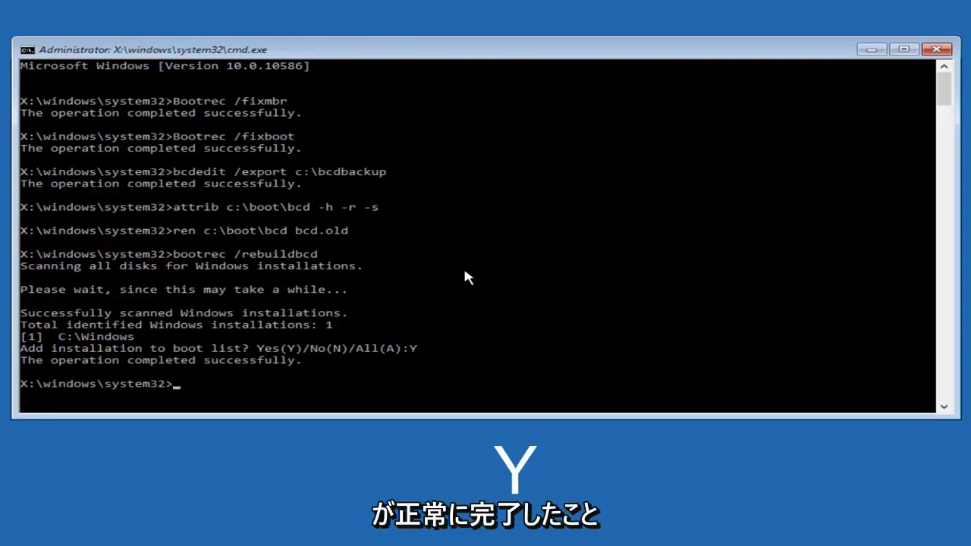
text(exit)
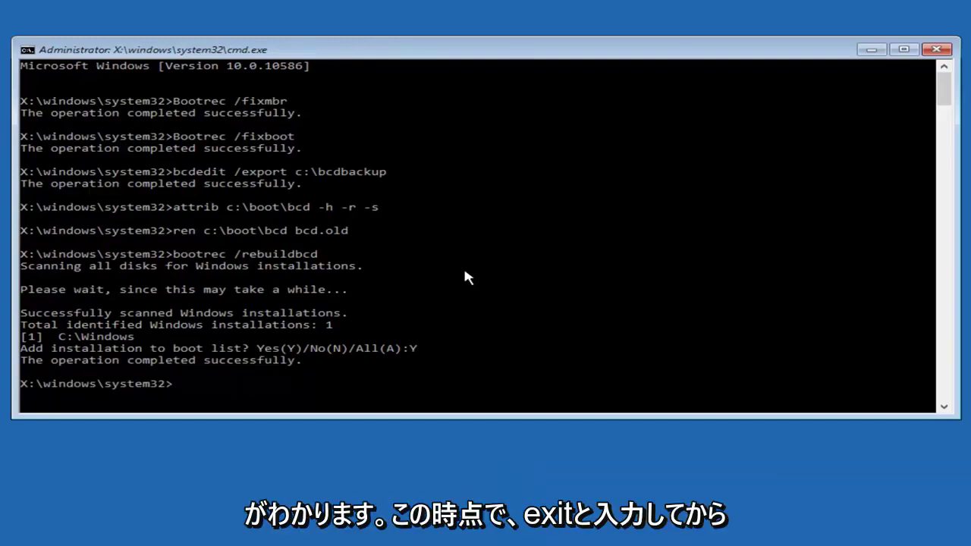